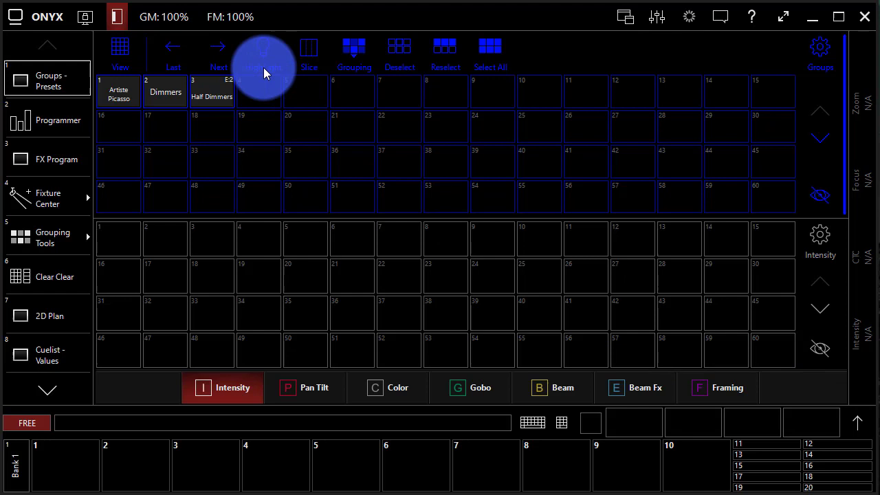
- Raise the Output fader for the ten Artiste Picasso fixtures to 100% intensity
click(123, 98)
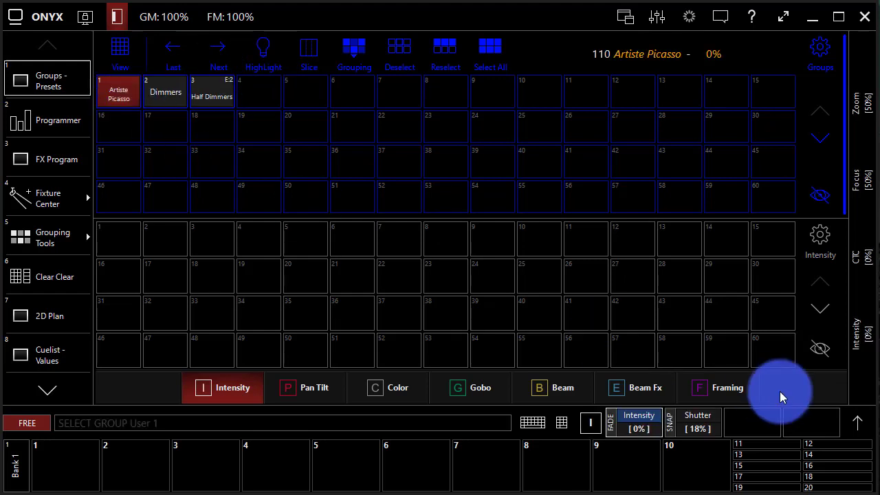
click(856, 422)
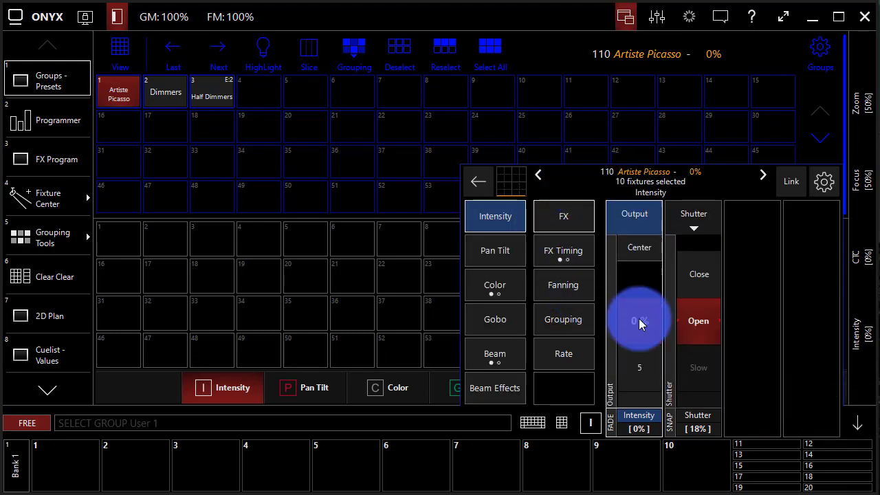
click(640, 320)
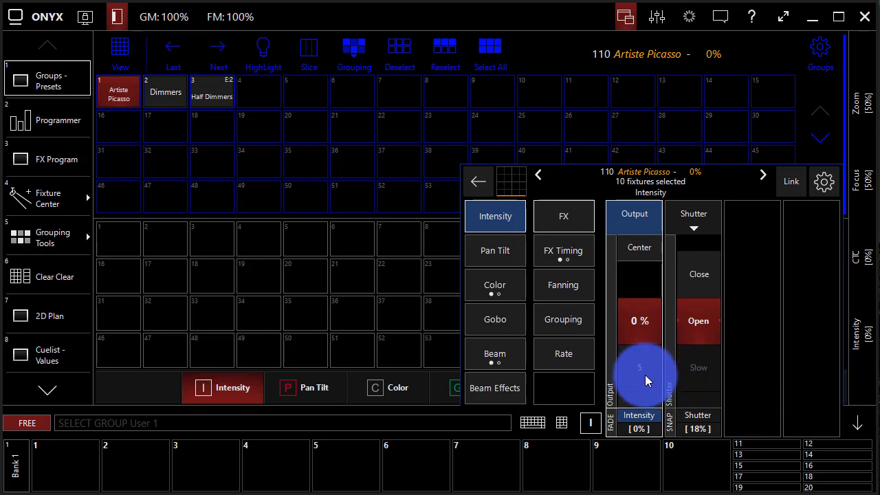
mouse_move(645, 375)
mouse_down()
mouse_move(635, 318)
mouse_move(628, 320)
mouse_up()
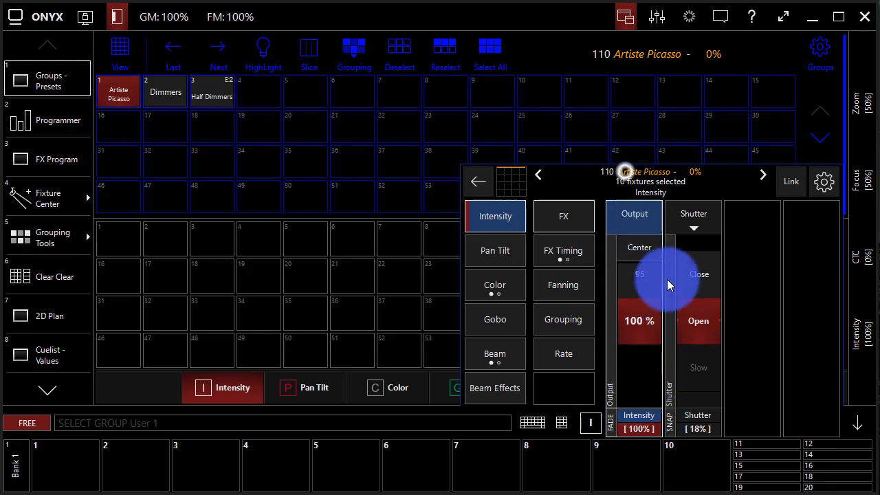
scroll(626, 343, down, 2)
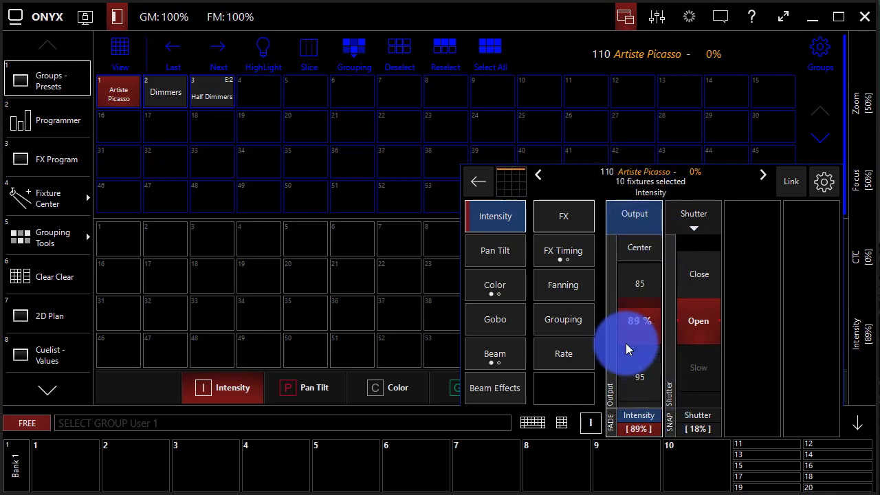
scroll(626, 343, up, 2)
scroll(626, 343, down, 2)
scroll(626, 343, up, 2)
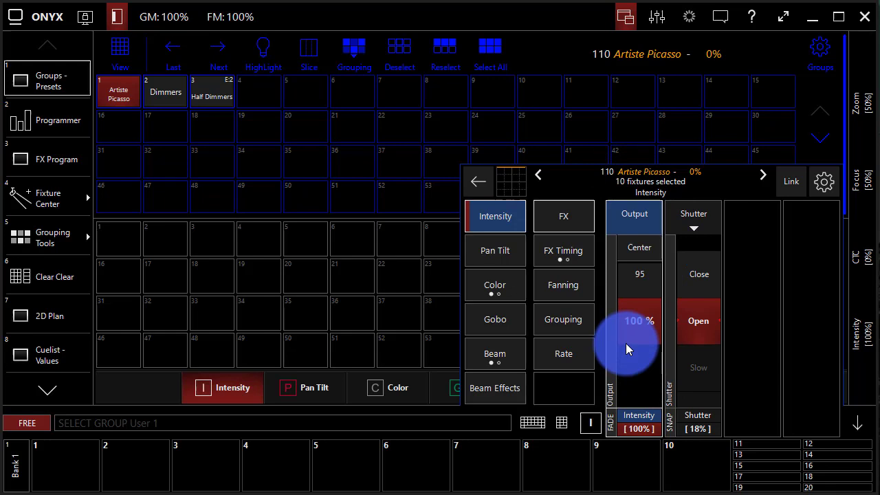
click(852, 425)
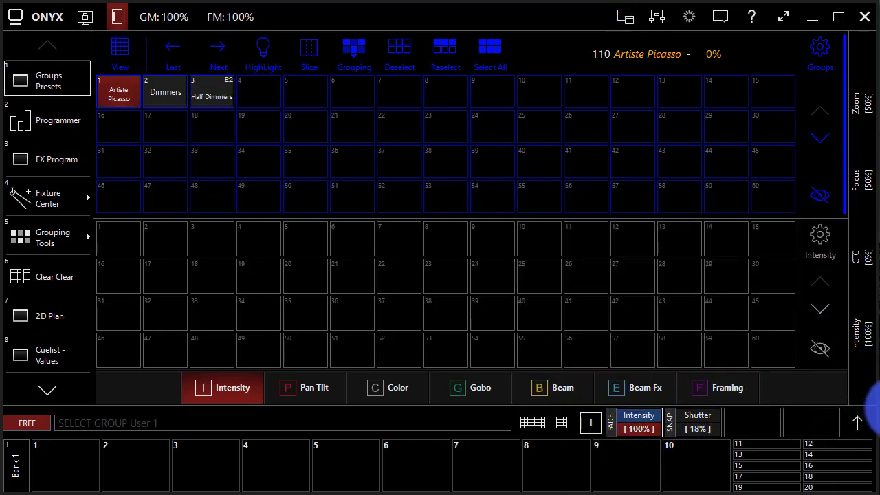
- Select the Half Dimmers and Dimmers groups and raise their intensity to full
click(193, 88)
click(160, 86)
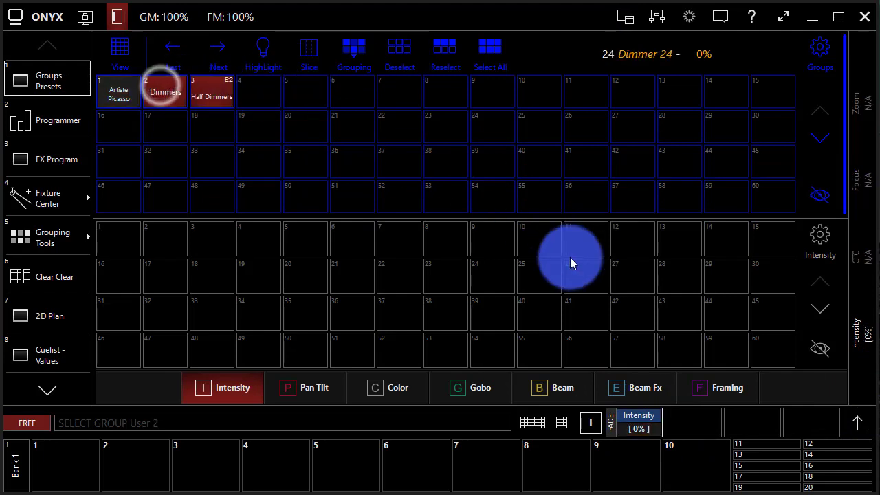
drag(648, 412, 647, 418)
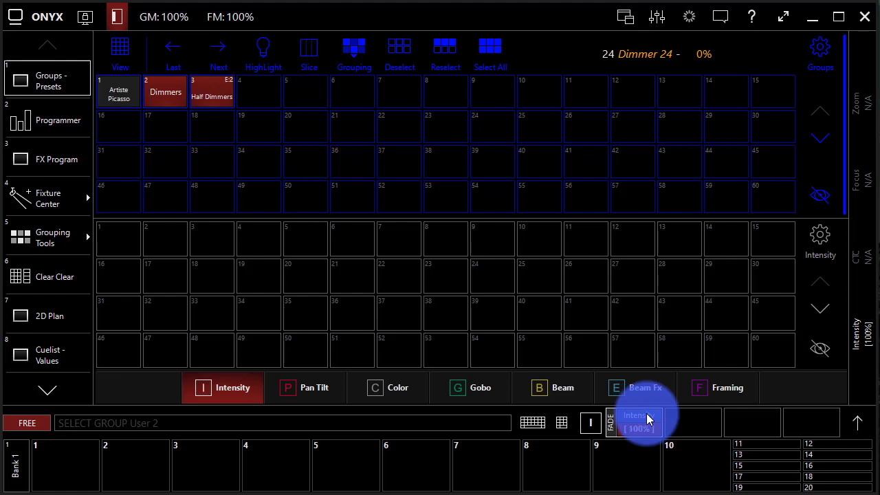
- Record the full-intensity look as intensity preset 1 and name it 'At Full'
click(562, 422)
drag(429, 253, 424, 240)
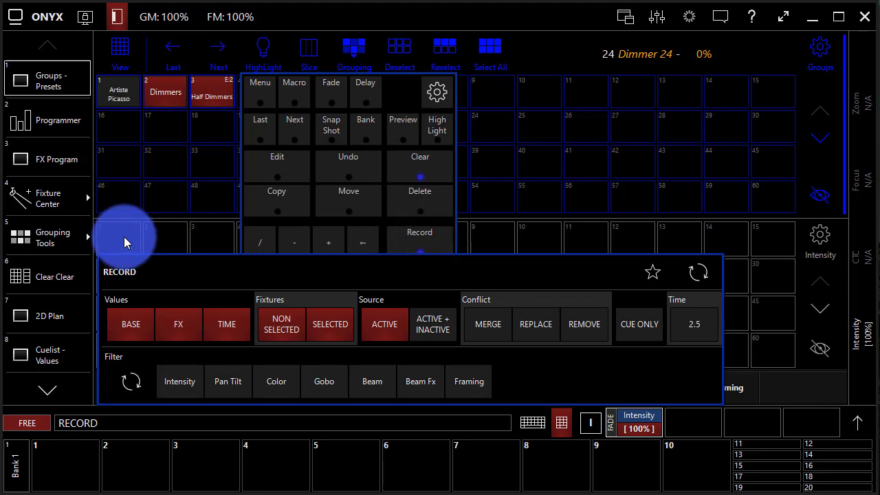
drag(126, 271, 427, 54)
mouse_move(382, 96)
mouse_down()
mouse_move(481, 197)
mouse_move(879, 183)
mouse_up()
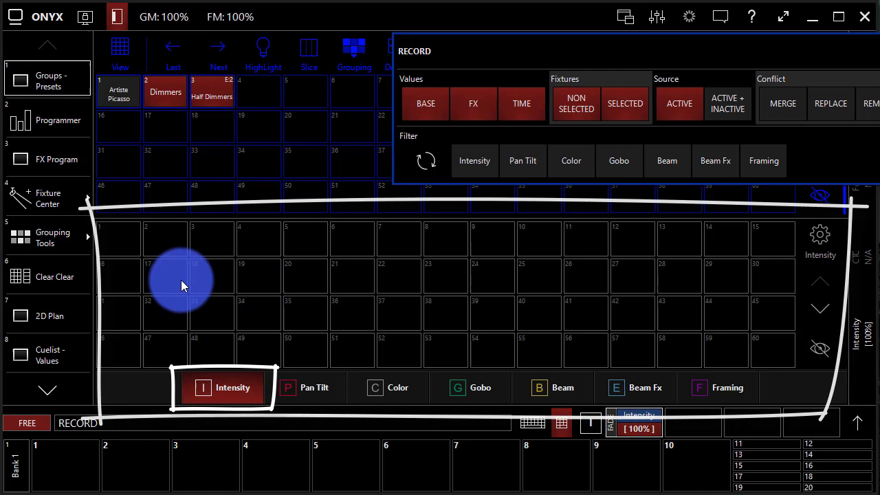
click(109, 233)
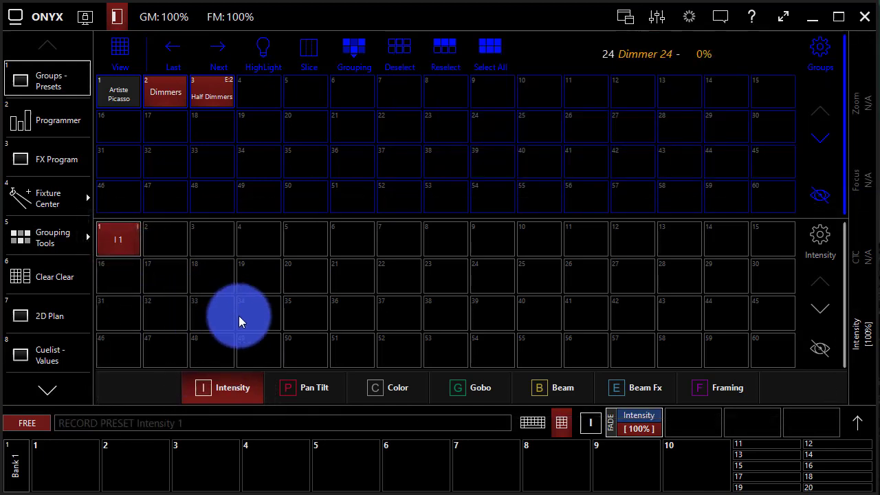
text(f)
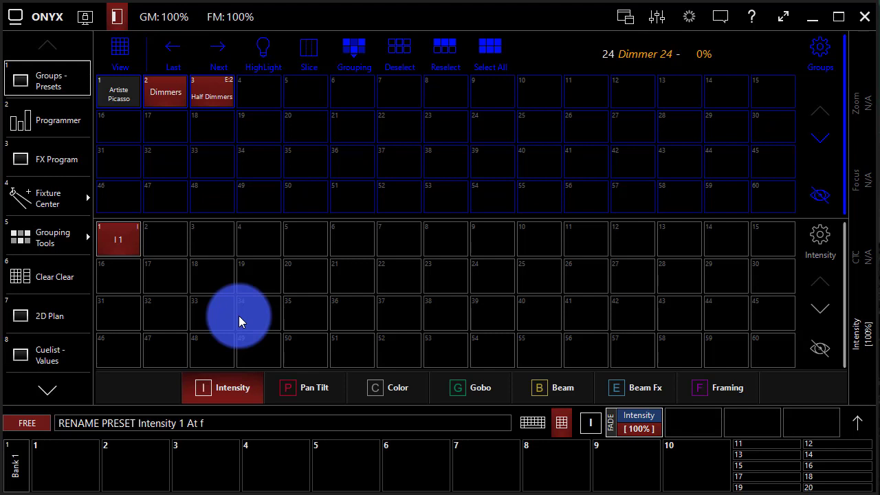
text(ull)
key(Return)
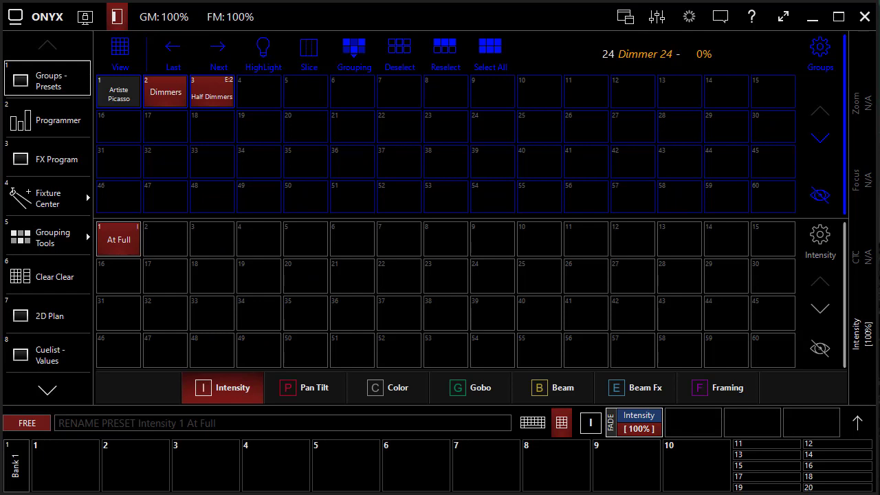
drag(873, 128, 823, 127)
click(833, 176)
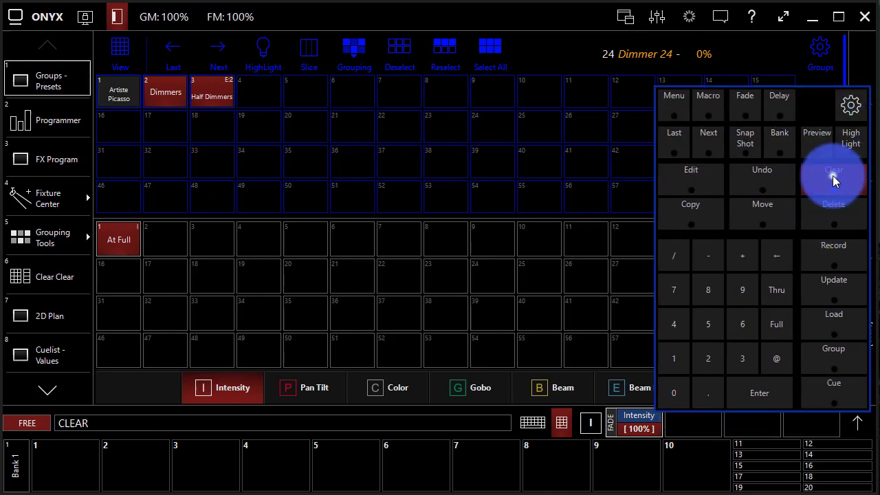
- Clear the programmer, apply 'At Full' to the Artiste Picasso group, and check the programmer sheet
click(833, 176)
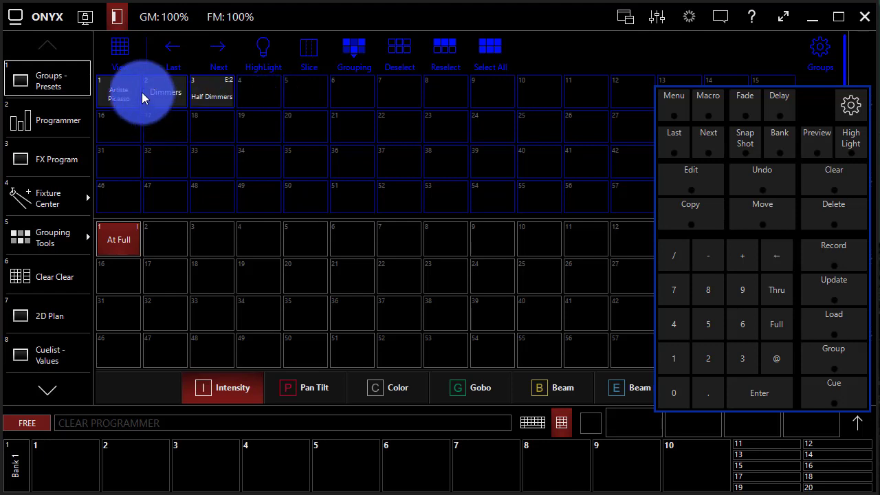
click(98, 91)
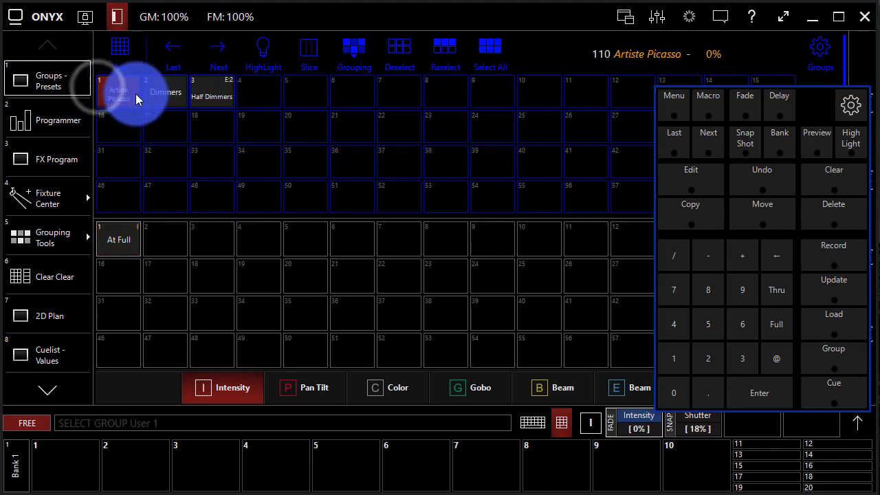
click(129, 241)
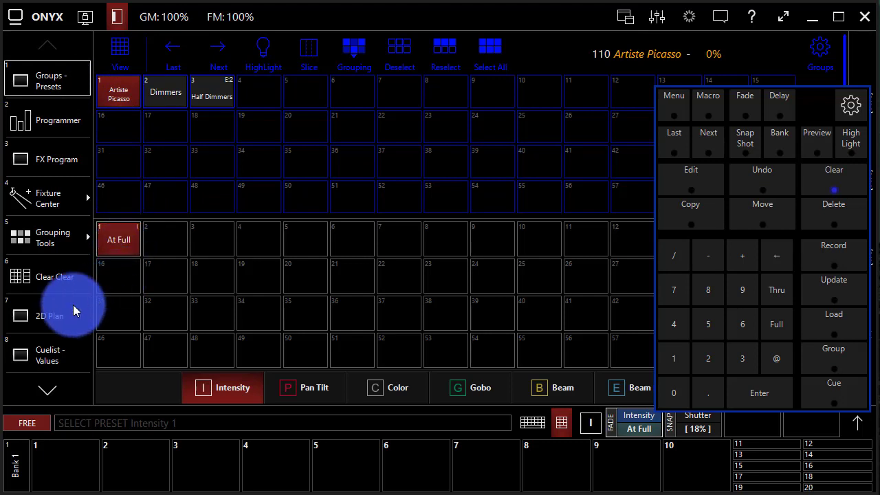
click(26, 112)
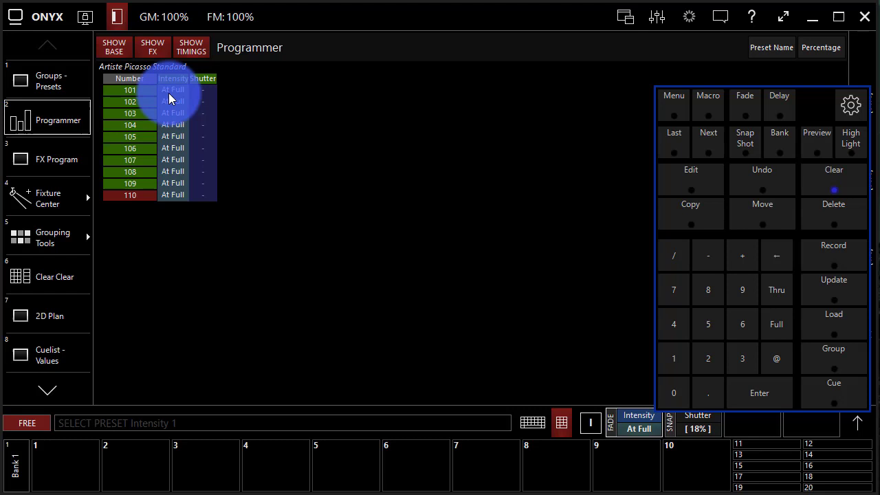
click(431, 111)
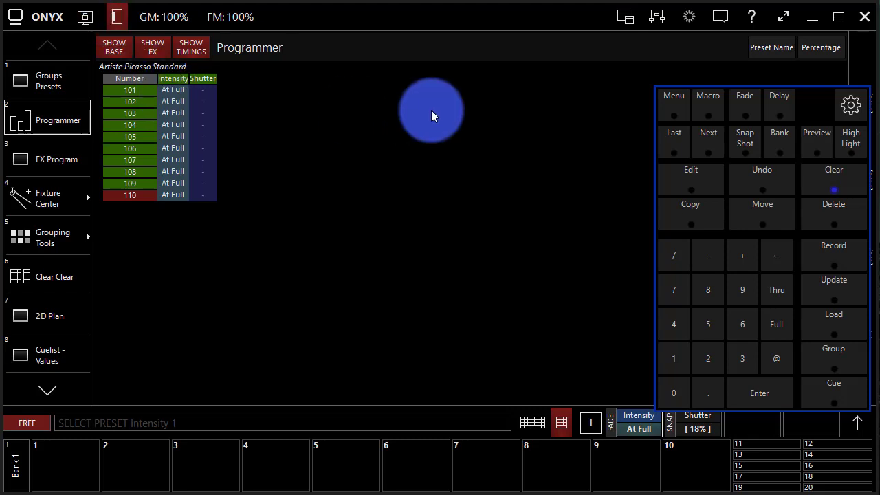
click(55, 69)
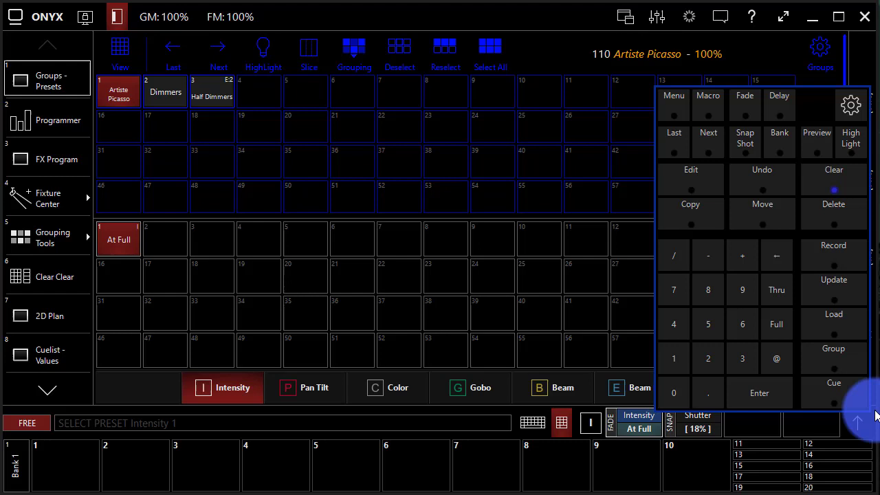
- Mix the fixtures to full red (Magenta and Yellow 100%) in the colour mixer
mouse_move(865, 423)
mouse_down()
mouse_move(834, 202)
mouse_move(807, 116)
mouse_up()
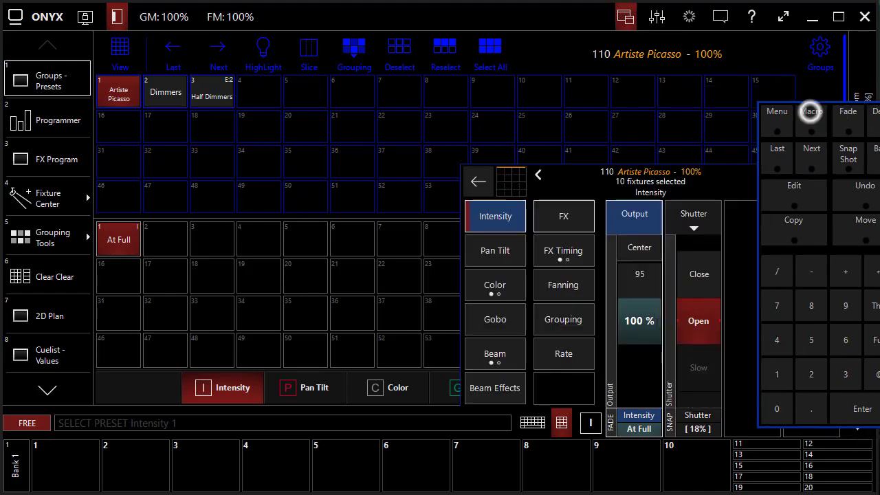
click(481, 288)
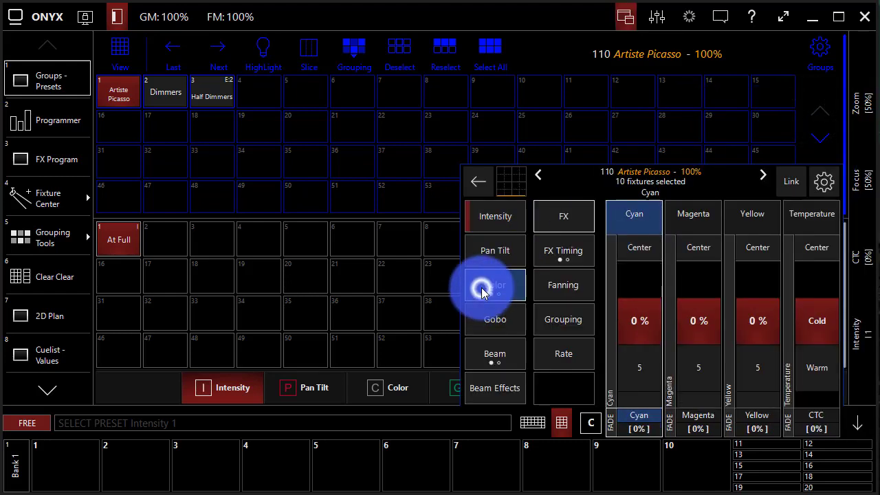
click(623, 226)
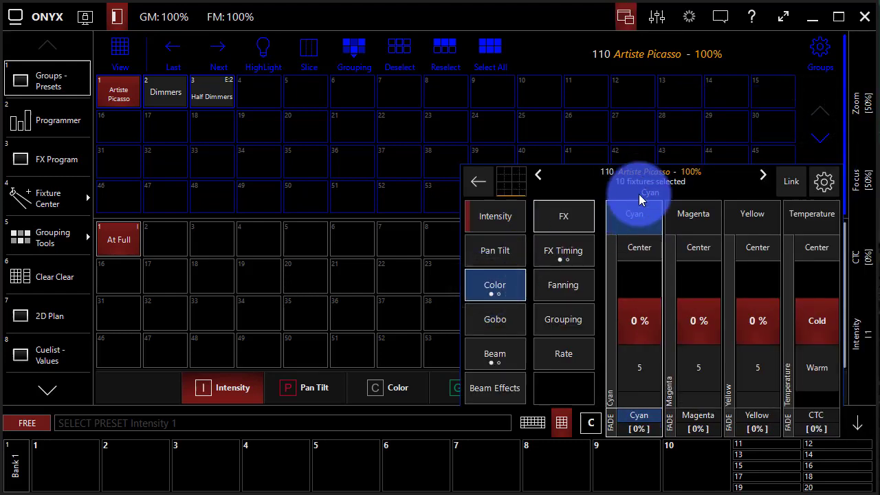
click(467, 190)
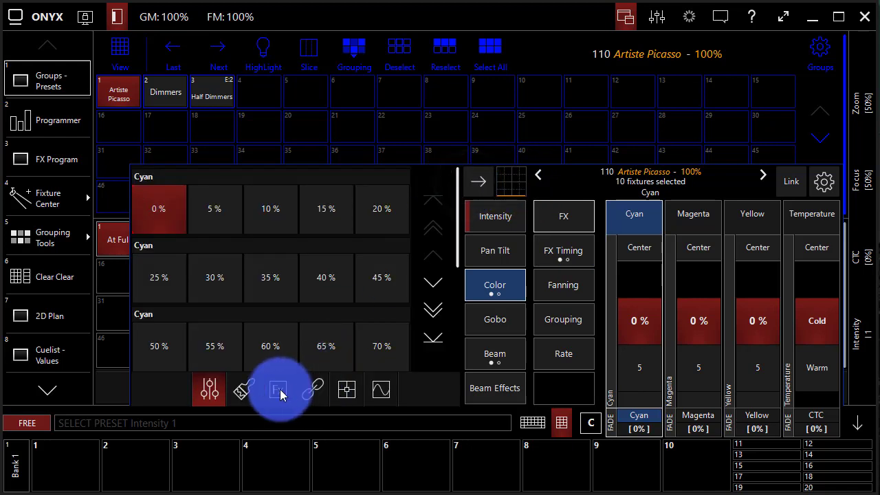
click(250, 391)
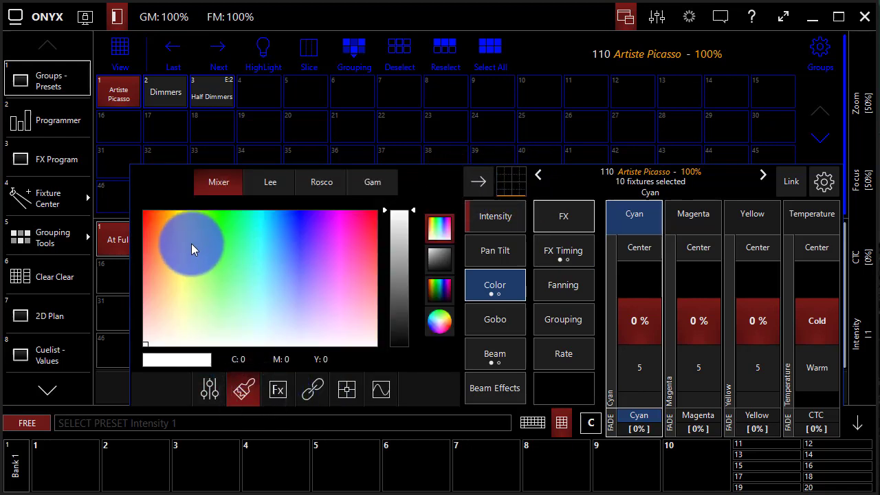
click(163, 229)
drag(162, 229, 128, 207)
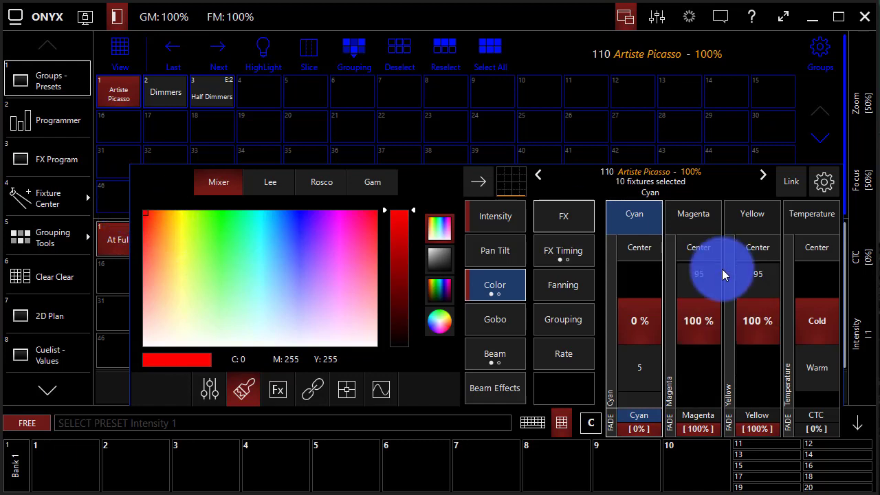
click(849, 419)
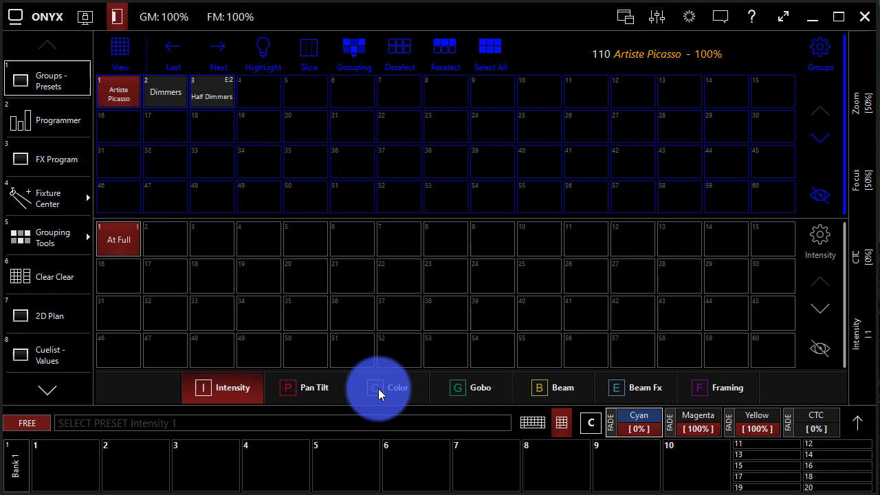
- Record the red as colour preset 1 named 'Red'
click(374, 387)
key(r)
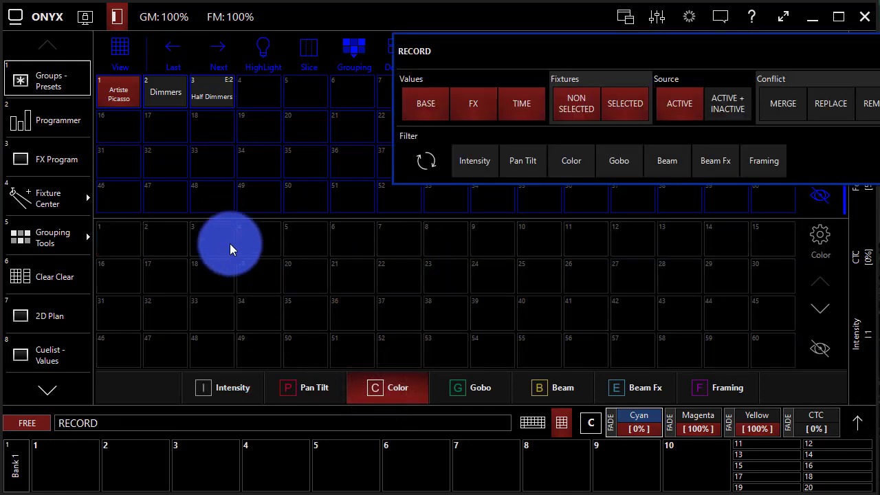
click(117, 239)
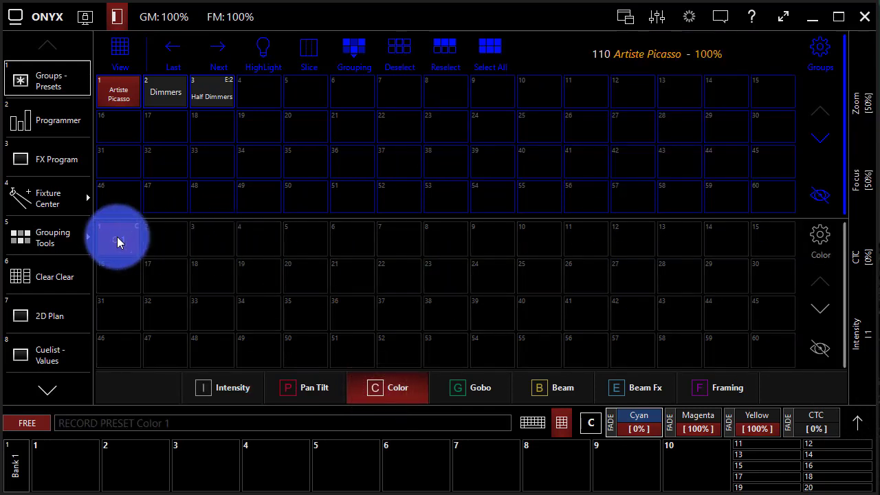
text(Red)
key(Return)
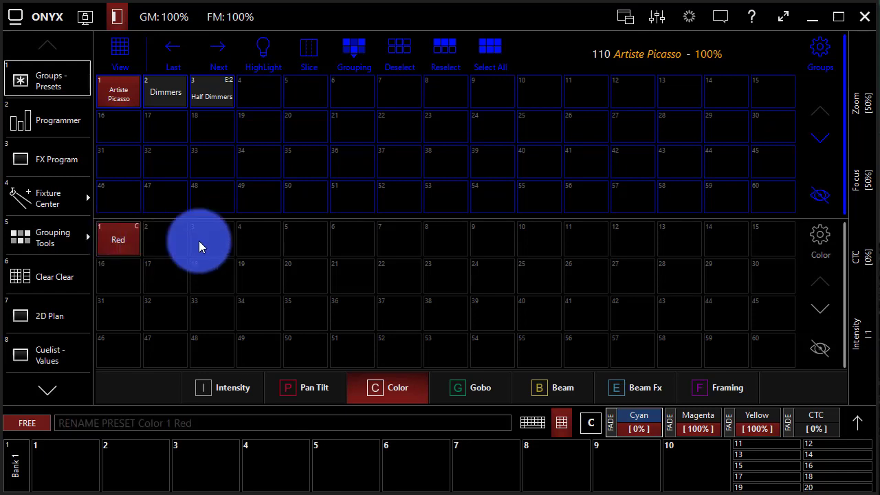
- Change the mixer colour from red to green (Cyan 91%, Yellow 100%)
click(857, 424)
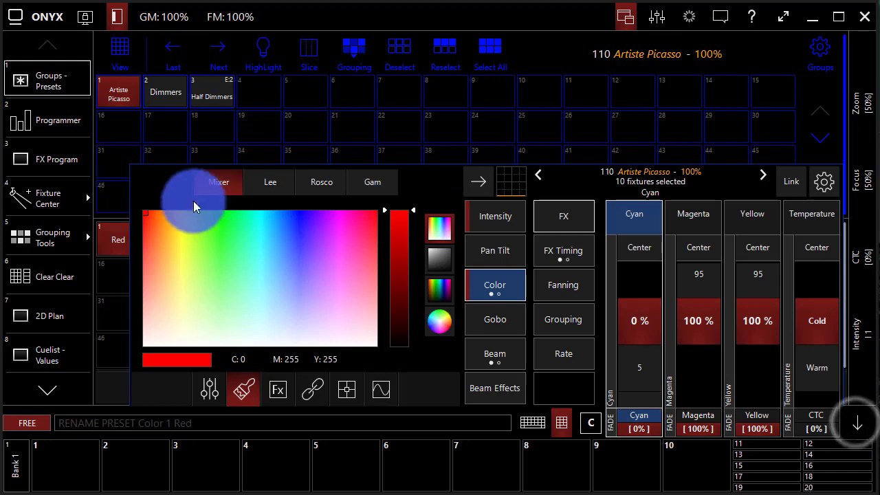
drag(201, 222, 217, 215)
click(857, 425)
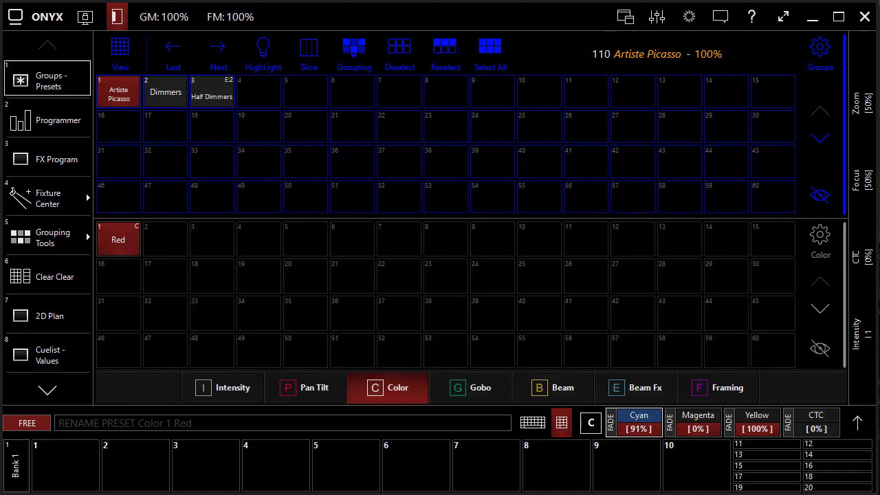
- Record the green as colour preset 2 named 'Green'
mouse_move(877, 275)
mouse_down()
mouse_move(777, 147)
mouse_move(799, 102)
mouse_up()
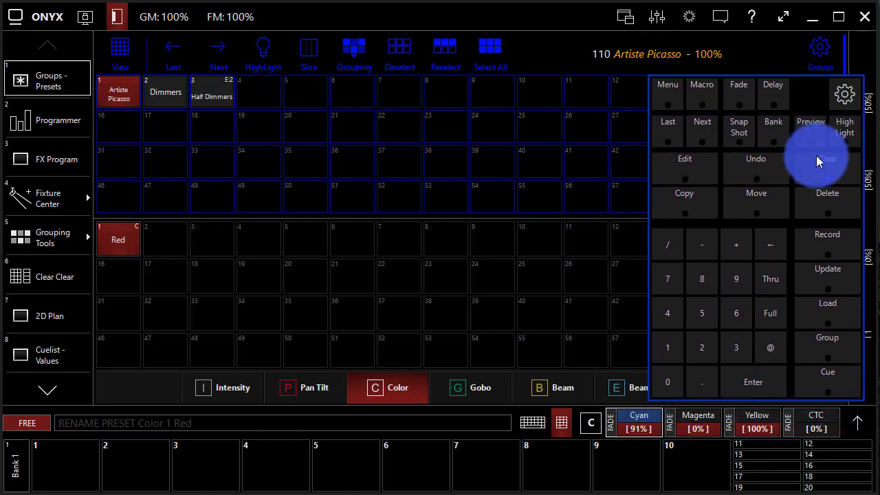
click(827, 245)
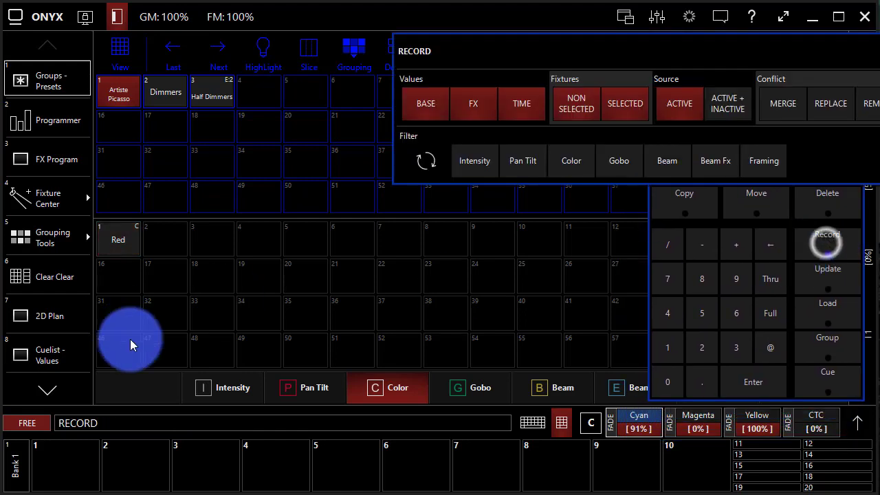
click(179, 252)
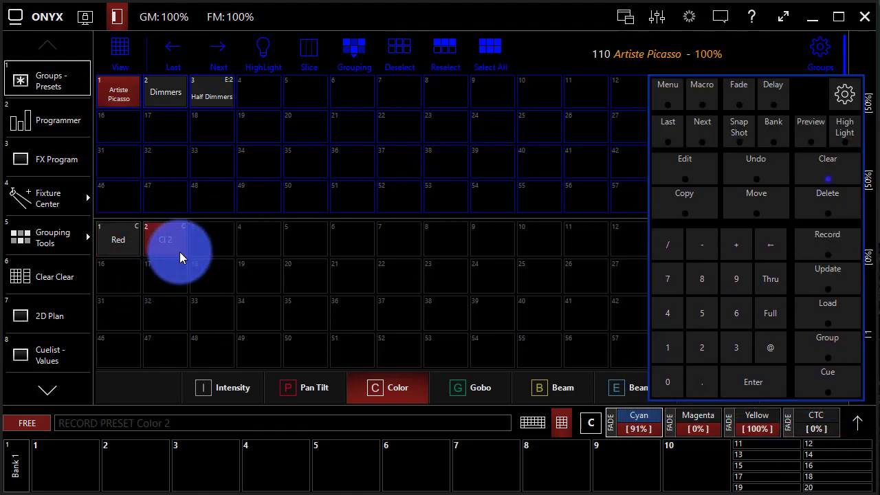
text(Green)
key(Return)
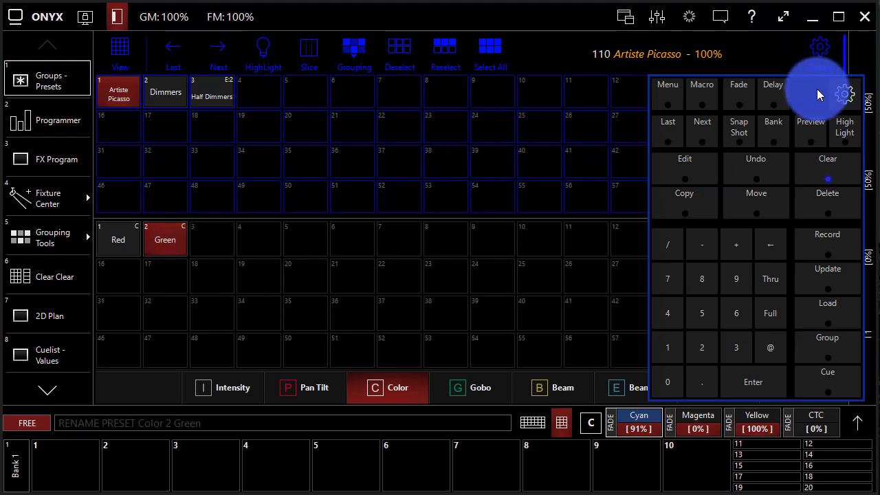
mouse_move(816, 92)
mouse_down()
mouse_move(813, 34)
mouse_move(821, 42)
mouse_up()
- Shift the mixer picker toward yellow-green until Cyan reads 59%, then close the panels
click(852, 416)
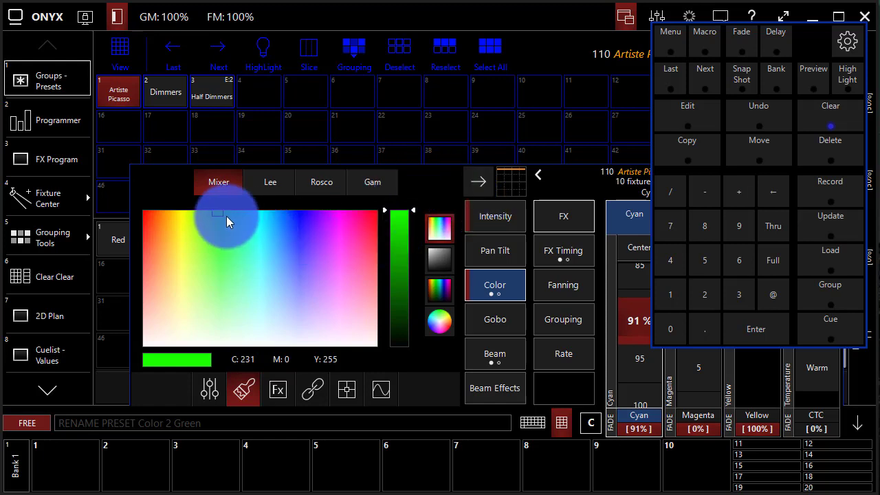
drag(218, 217, 205, 207)
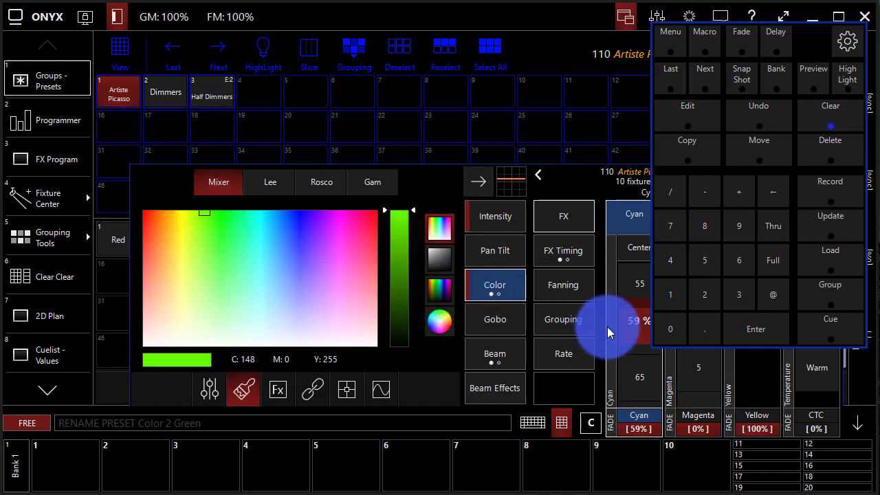
click(481, 182)
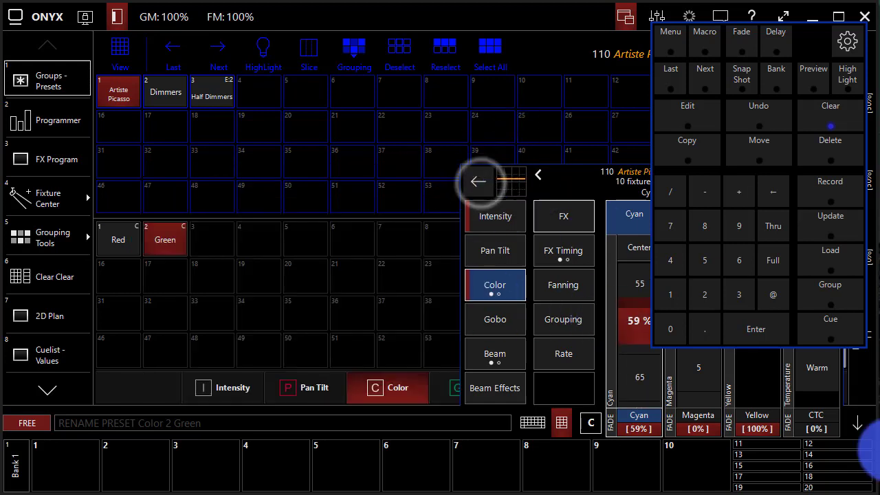
click(853, 421)
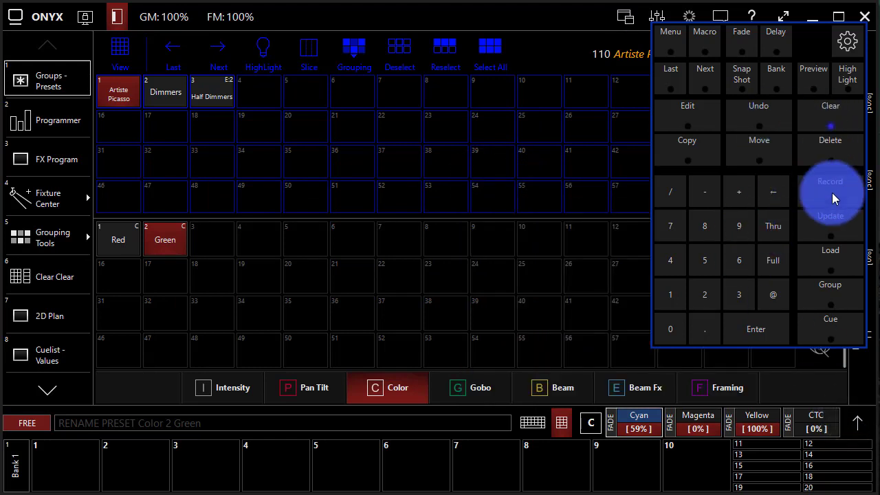
- Re-record colour preset 2 'Green', merging in the Cyan 59% yellow-green mix
click(833, 198)
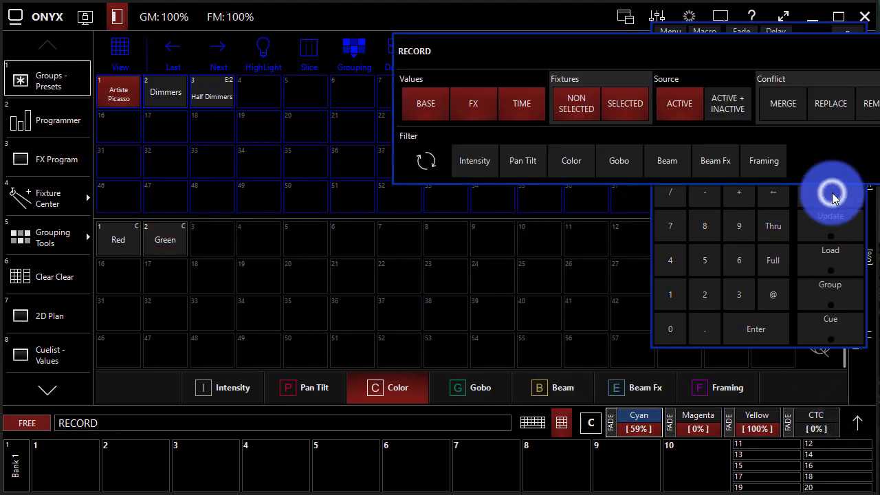
click(172, 242)
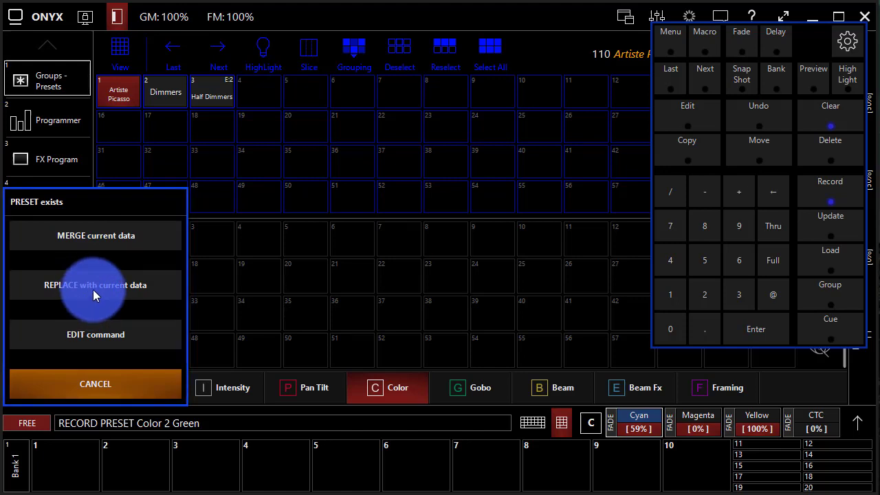
click(83, 241)
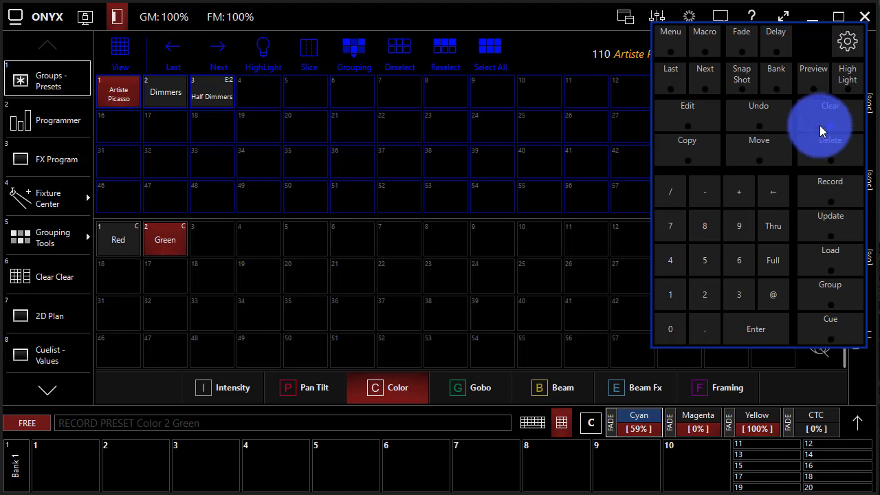
- Clear all colour values and fixture selections, then view the empty Programmer sheet
click(819, 125)
click(820, 125)
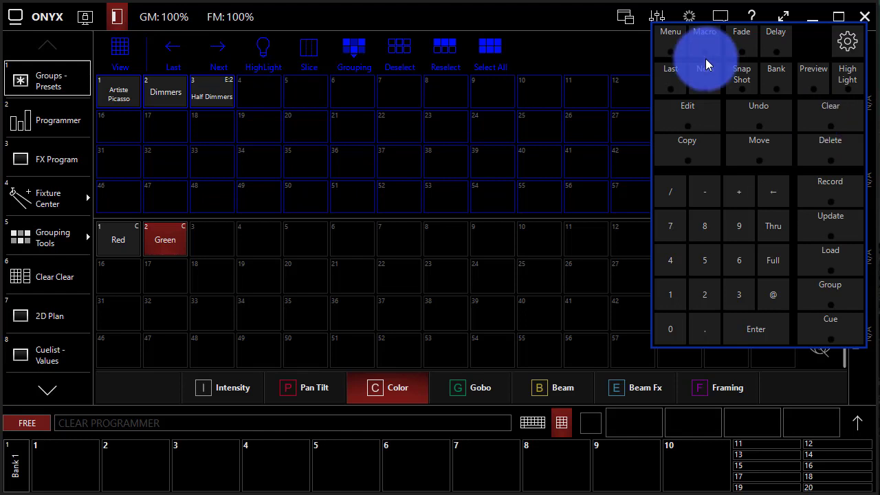
click(53, 130)
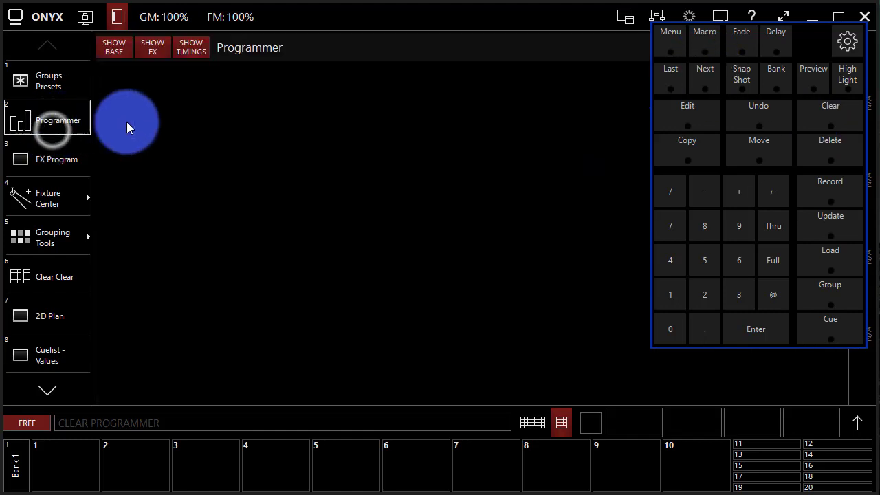